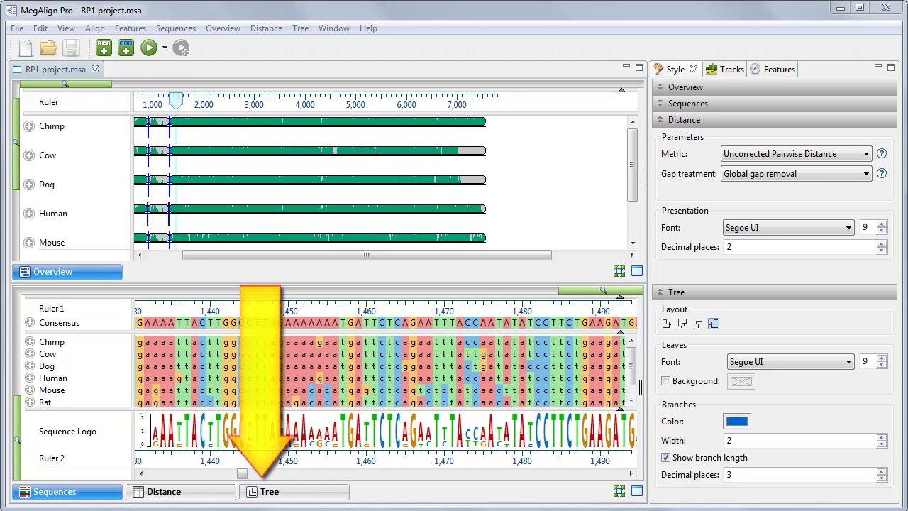
Show the BIONJ tree in the Tree tab and select the Cow, Dog and Mouse leaves.
click(284, 494)
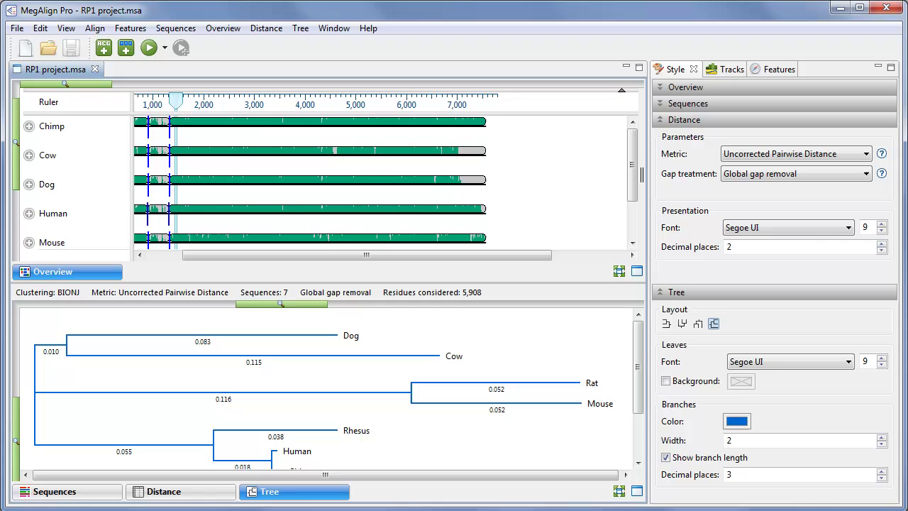
click(453, 356)
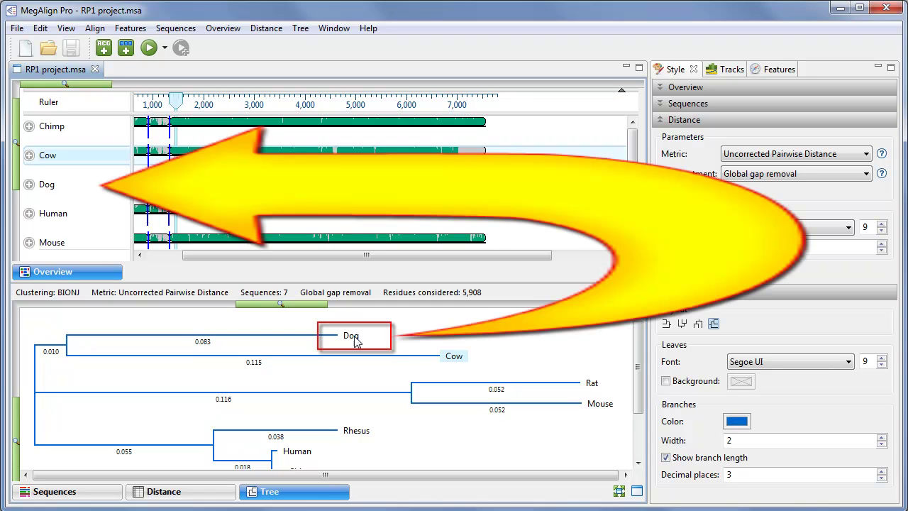
click(351, 335)
click(50, 243)
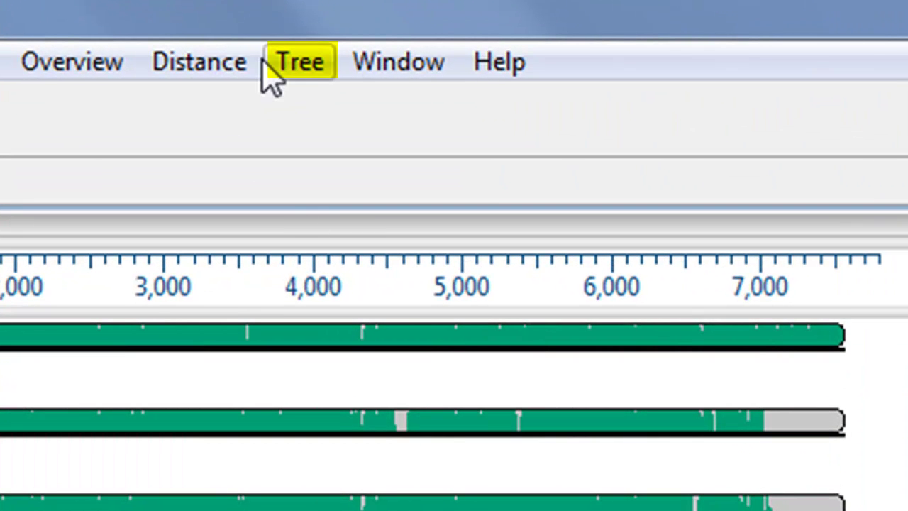
Apply Tree > Order Sequences Like Tree so rows match the leaf order.
click(303, 75)
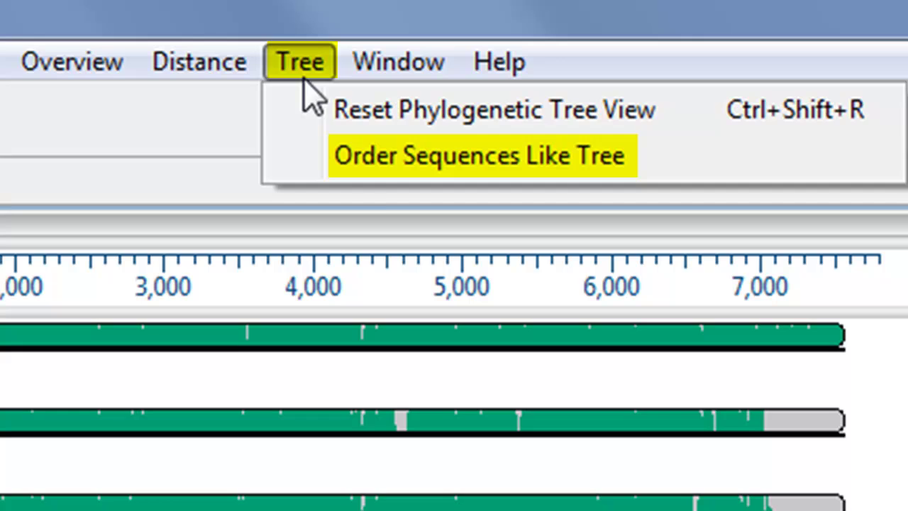
click(367, 162)
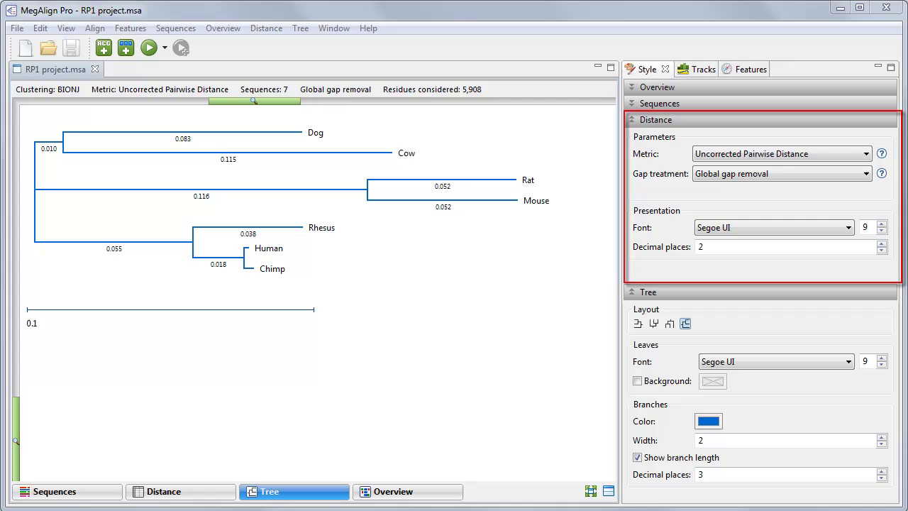
click(867, 155)
click(843, 177)
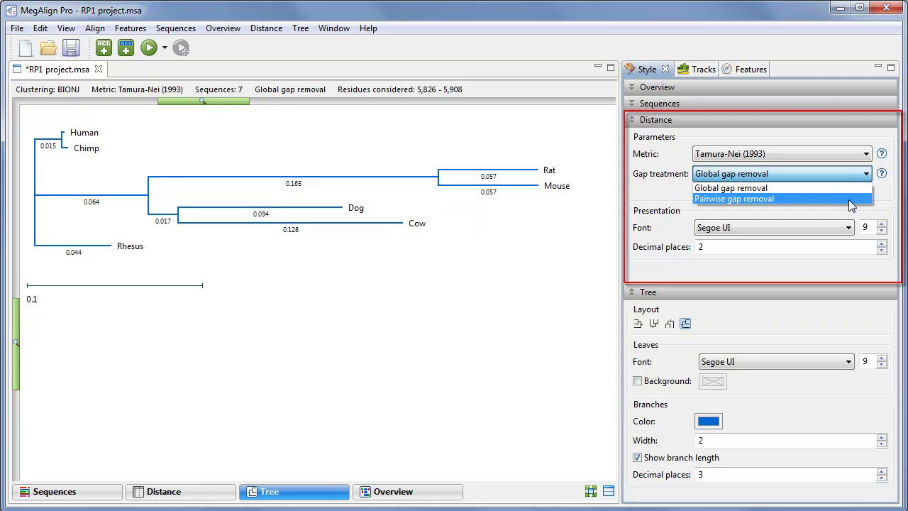
click(851, 193)
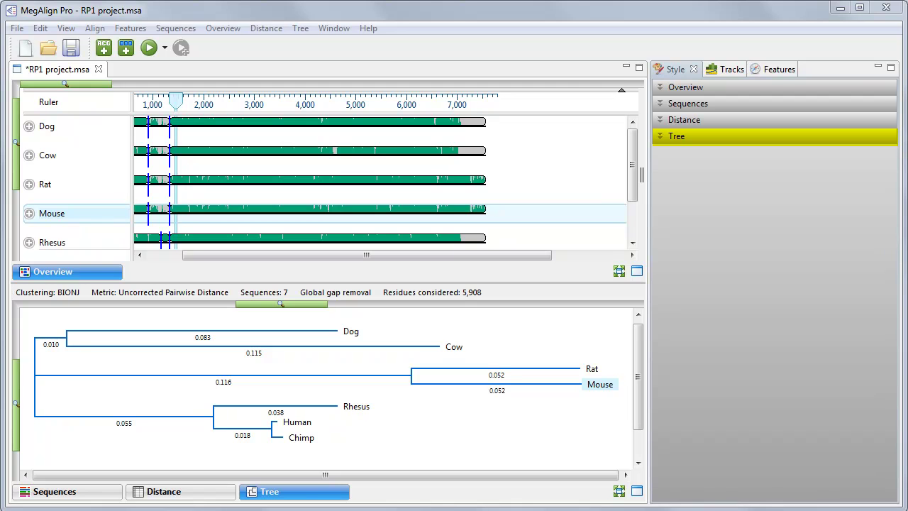
Bring up the Tree section of the Style panel.
click(659, 137)
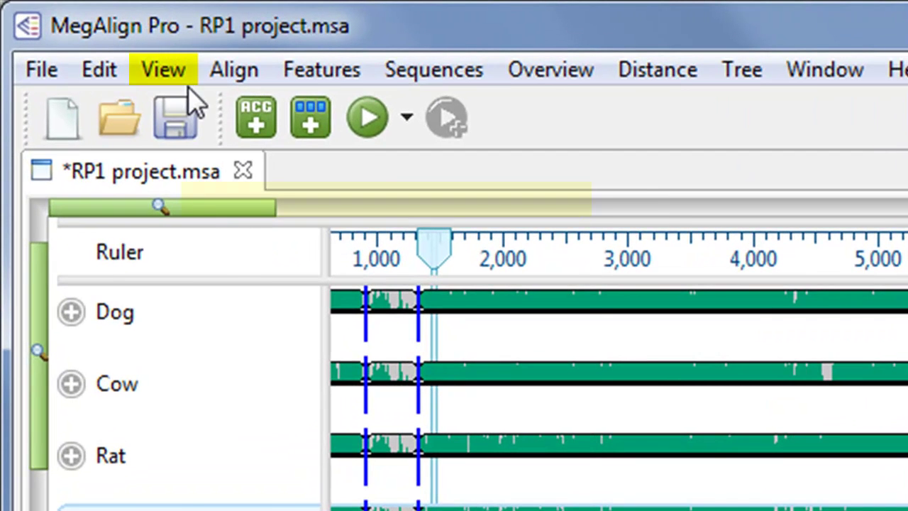
click(179, 79)
mouse_move(213, 201)
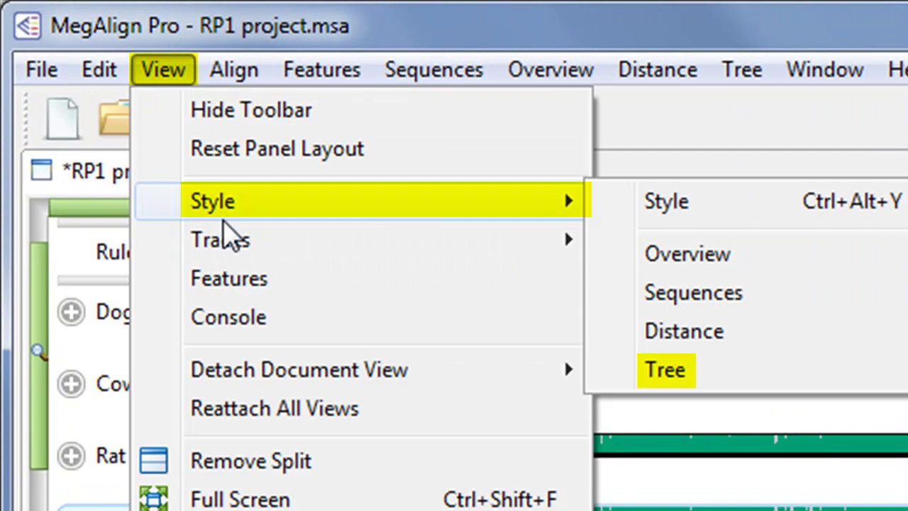
click(760, 369)
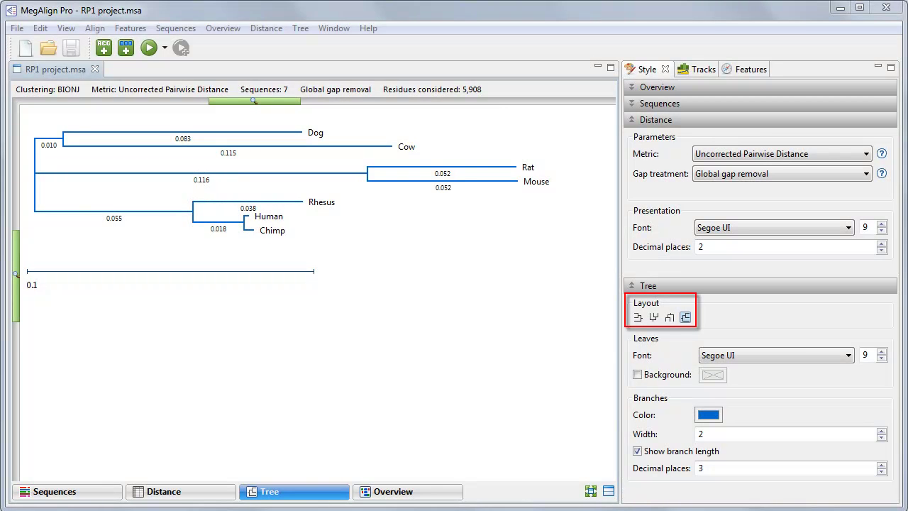
Try the mirrored and vertical layouts, ending with root left and leaves right.
click(638, 317)
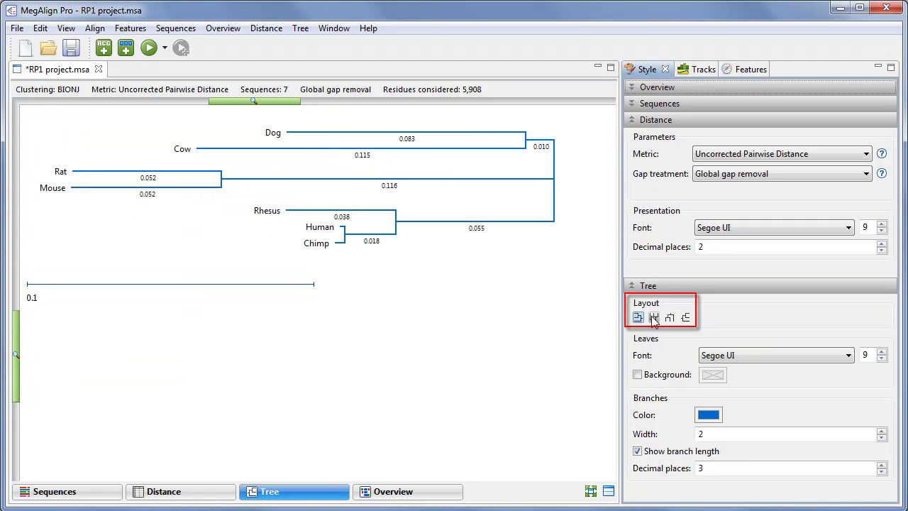
click(653, 318)
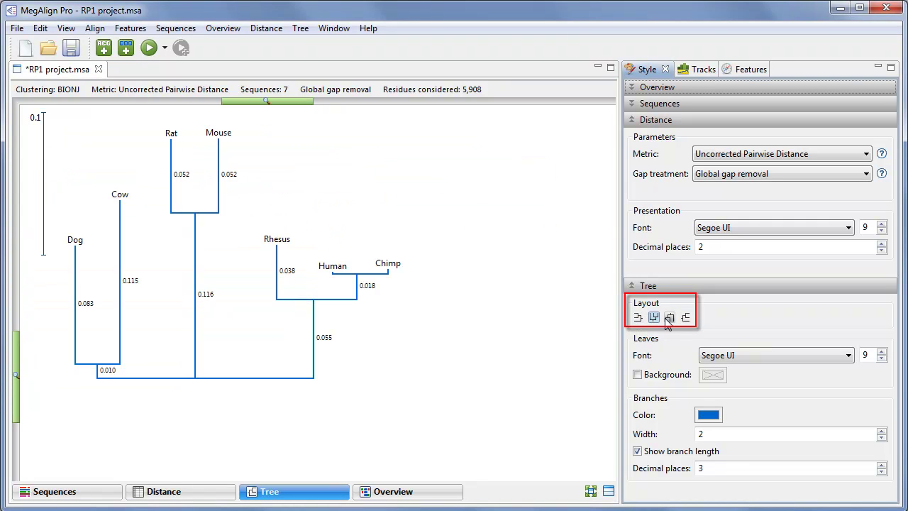
click(669, 317)
click(685, 317)
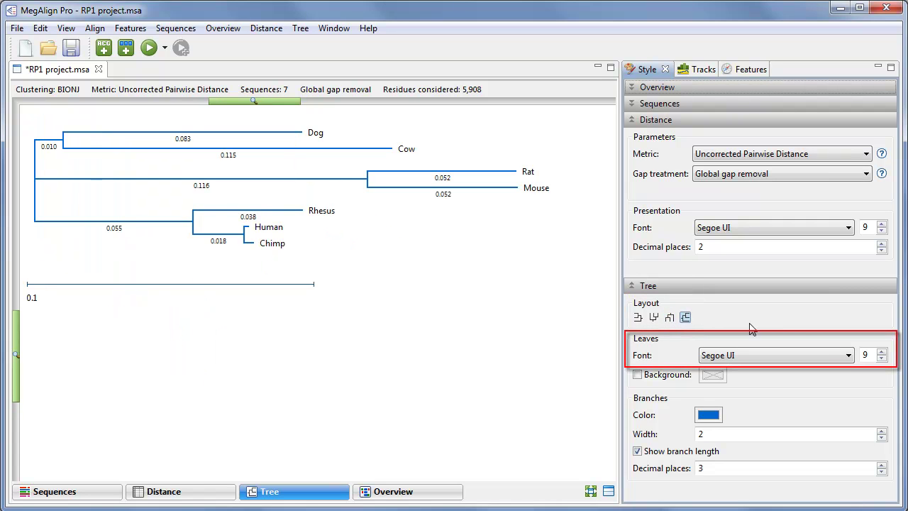
Set the leaf label font to Palatino Linotype at size 13.
click(848, 356)
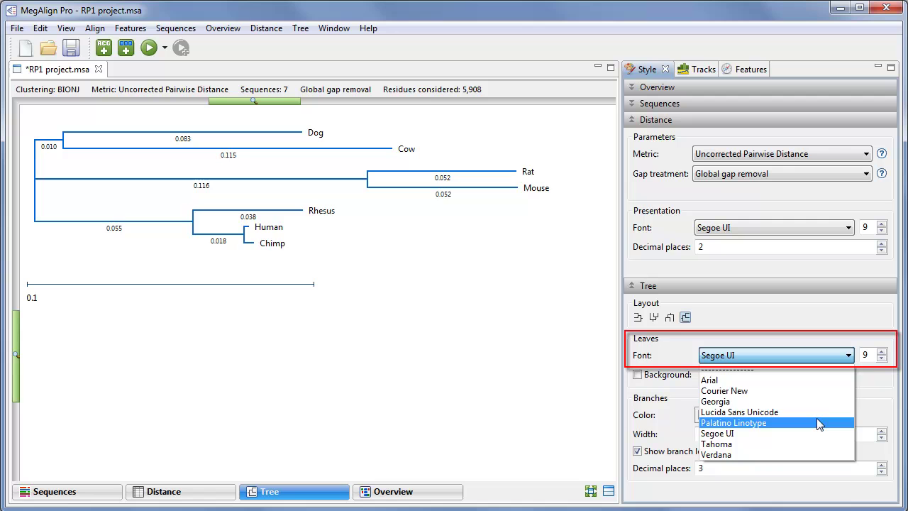
click(816, 420)
click(881, 352)
click(882, 352)
click(881, 352)
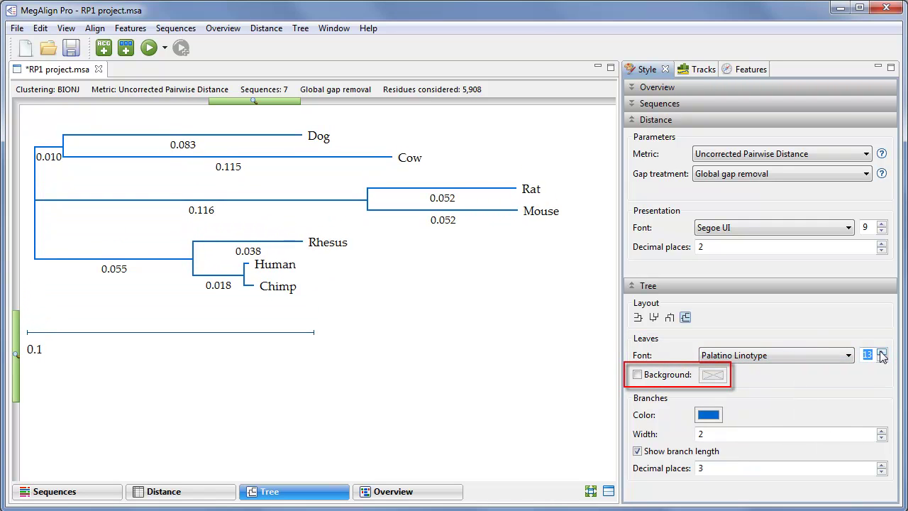
Give leaf labels yellow background boxes and thicken the tree branches.
click(637, 375)
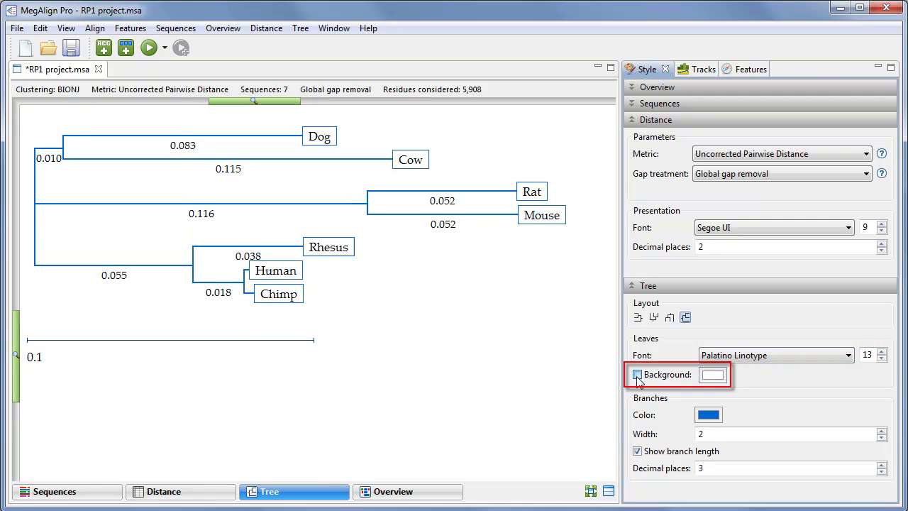
click(712, 375)
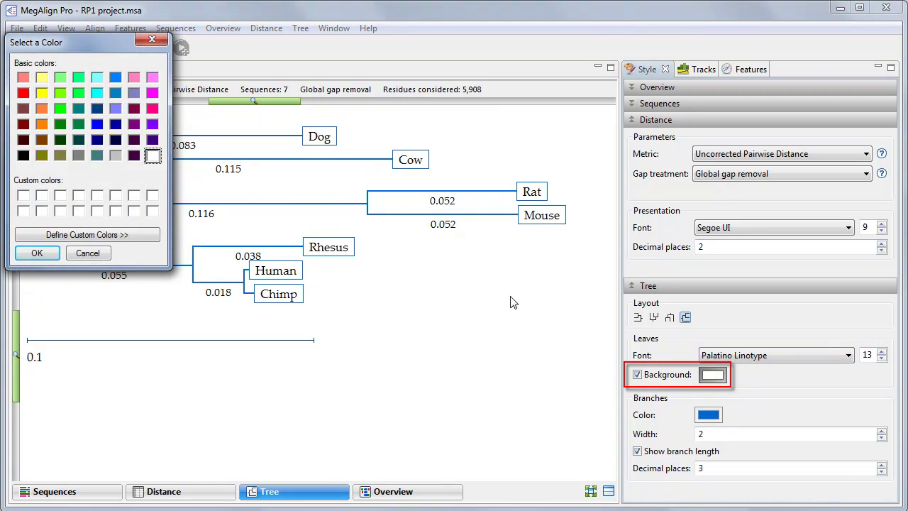
click(42, 93)
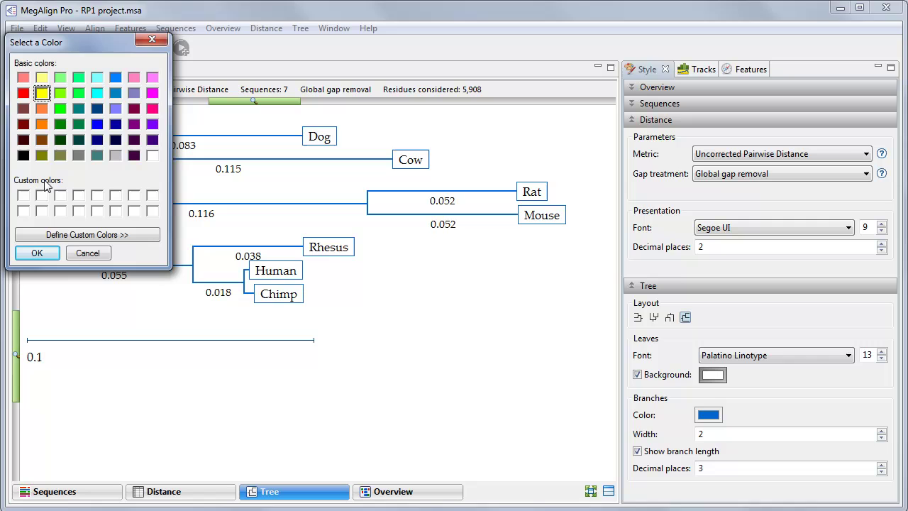
click(37, 253)
Set branch width to 3 and colour the branches purple.
click(880, 429)
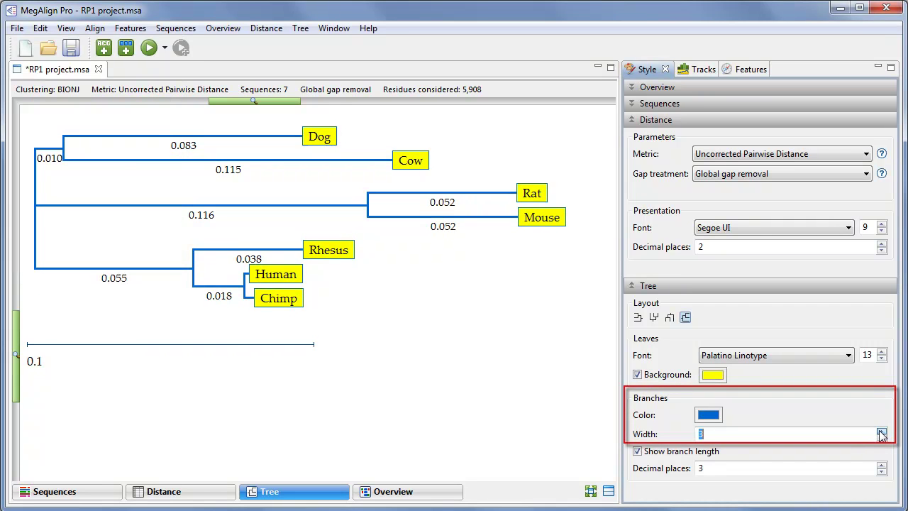
click(706, 415)
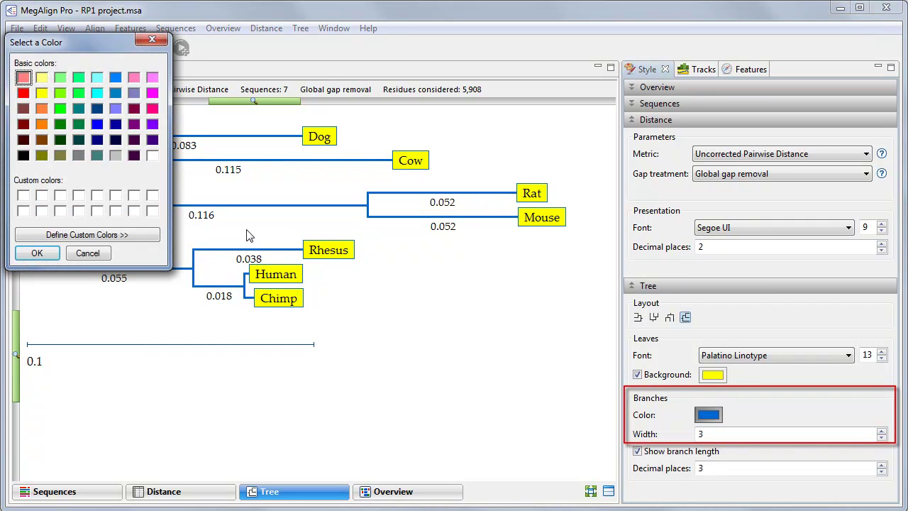
click(152, 124)
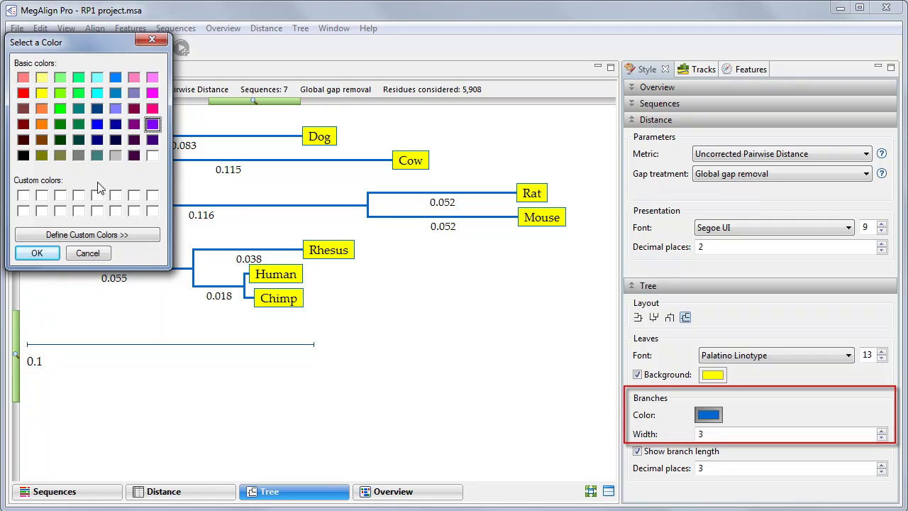
click(38, 253)
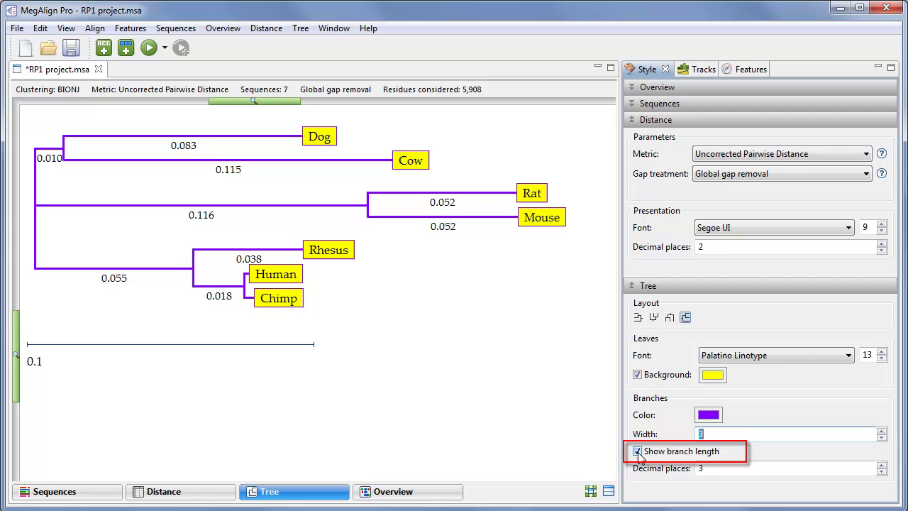
Keep branch lengths shown and adjust their decimal places from 7 toward 2.
click(638, 451)
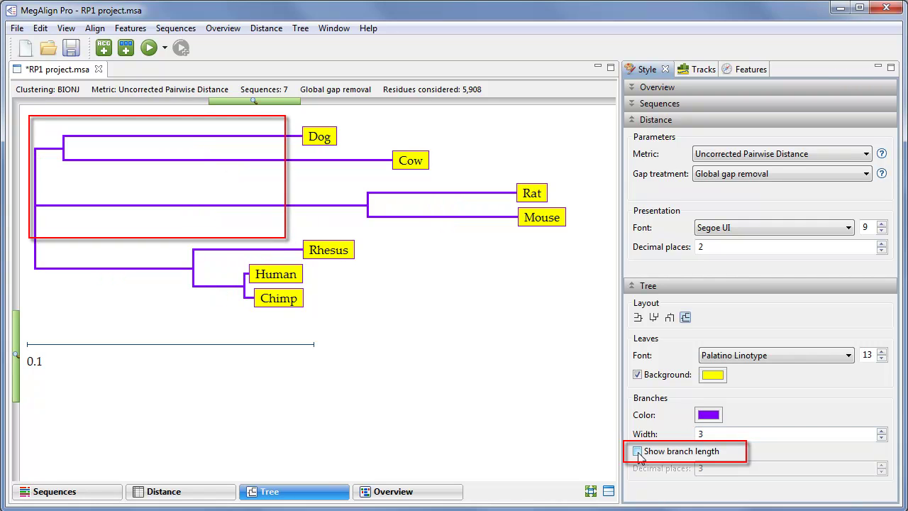
click(638, 452)
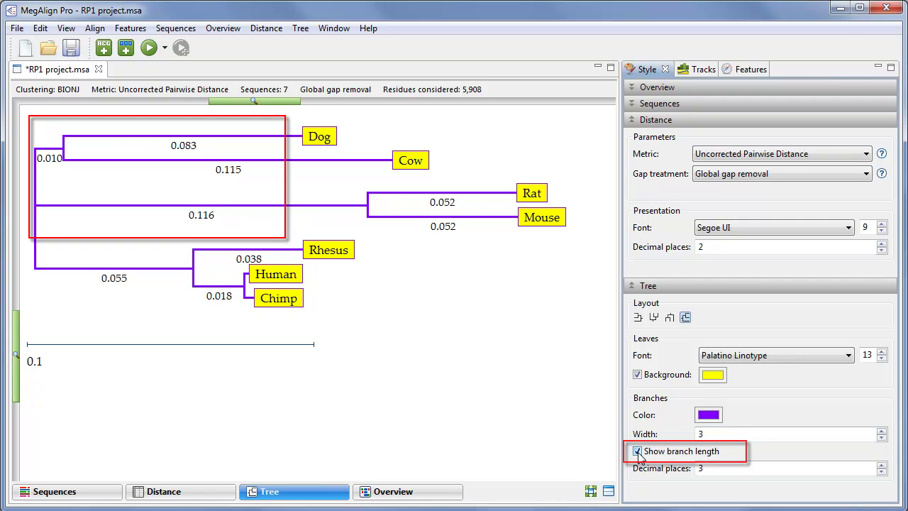
click(881, 465)
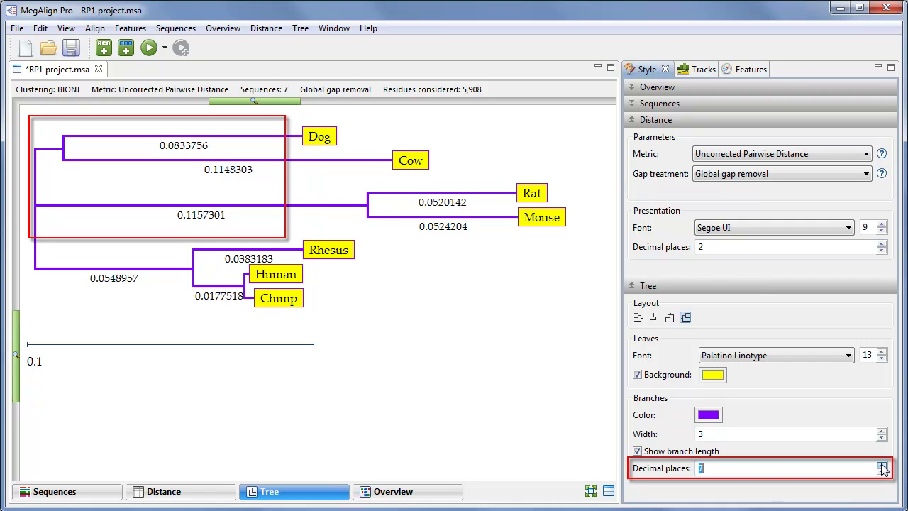
click(882, 472)
click(881, 472)
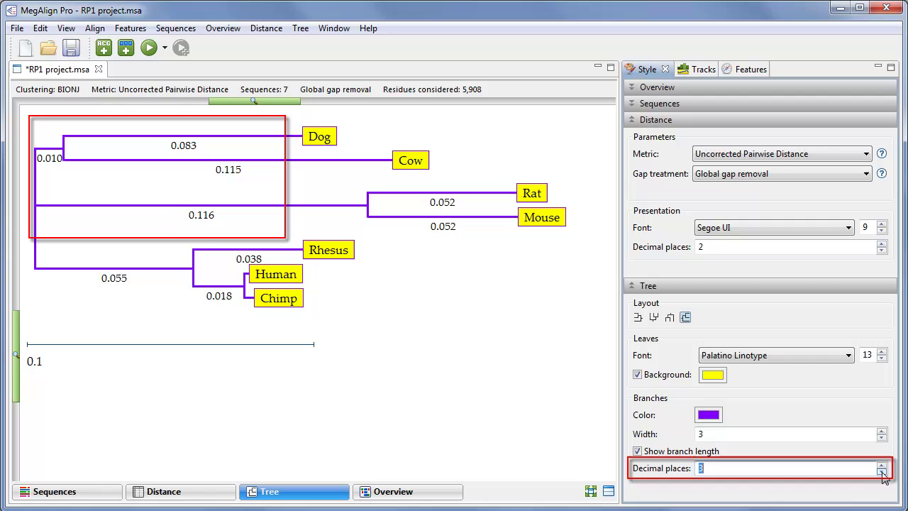
click(881, 471)
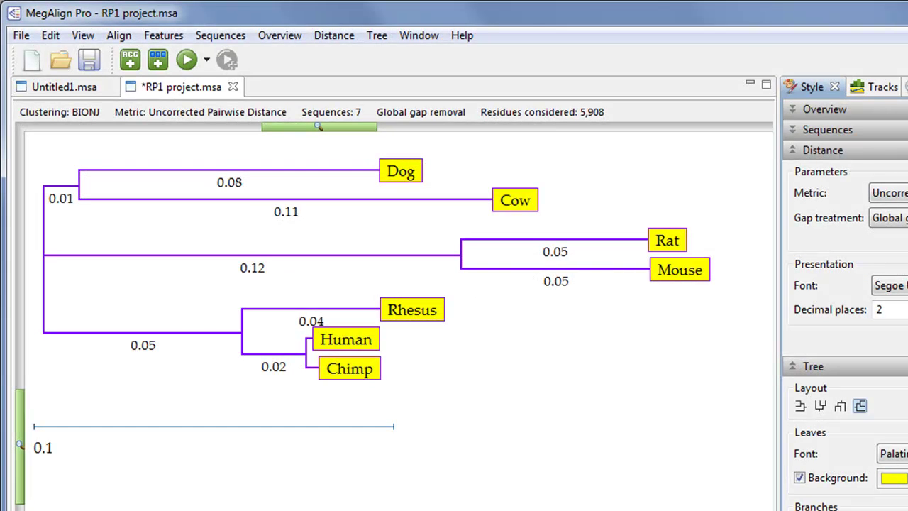
key(alt+f)
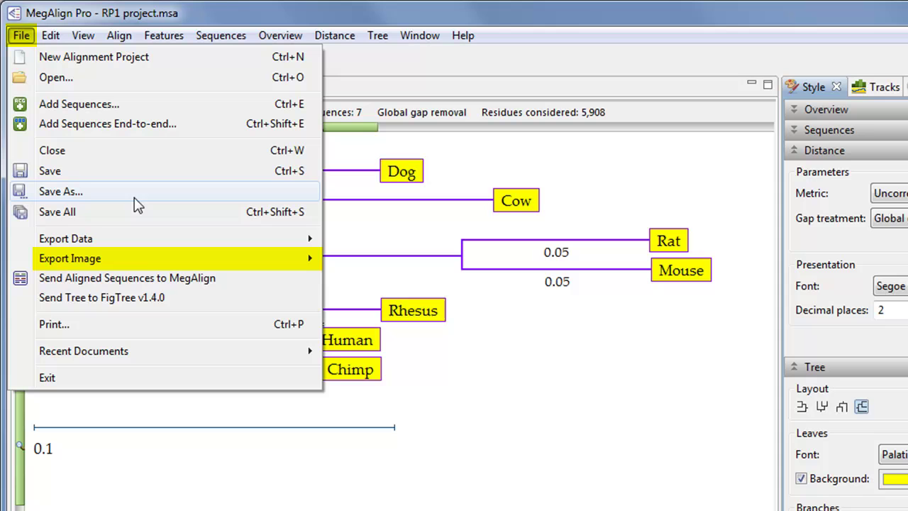
mouse_move(69, 258)
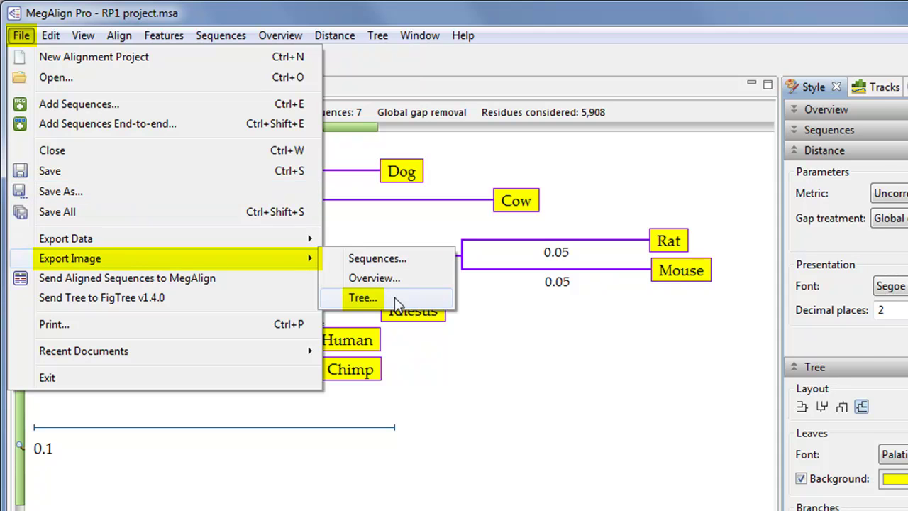
click(396, 304)
click(874, 389)
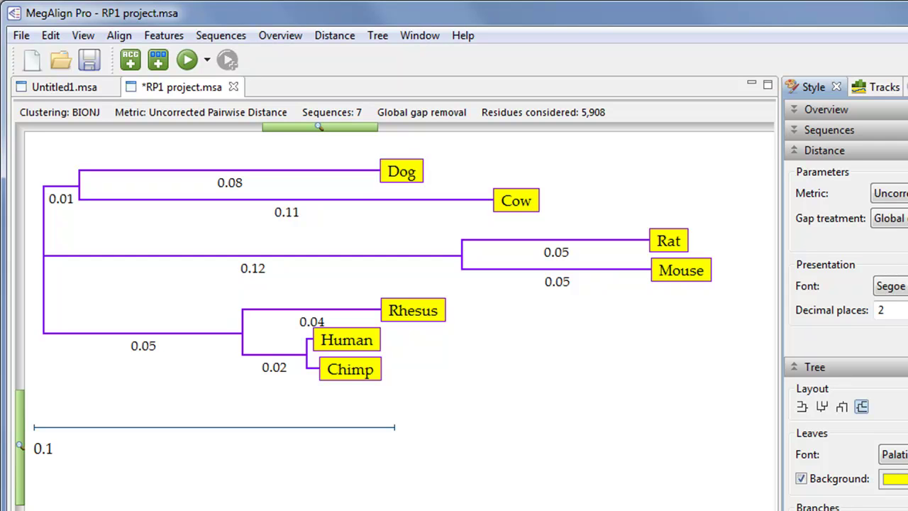
click(21, 35)
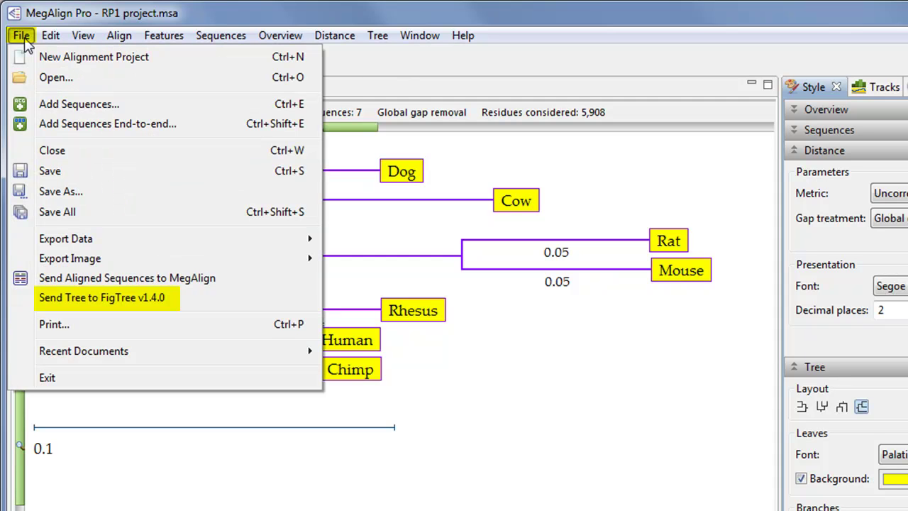
click(206, 298)
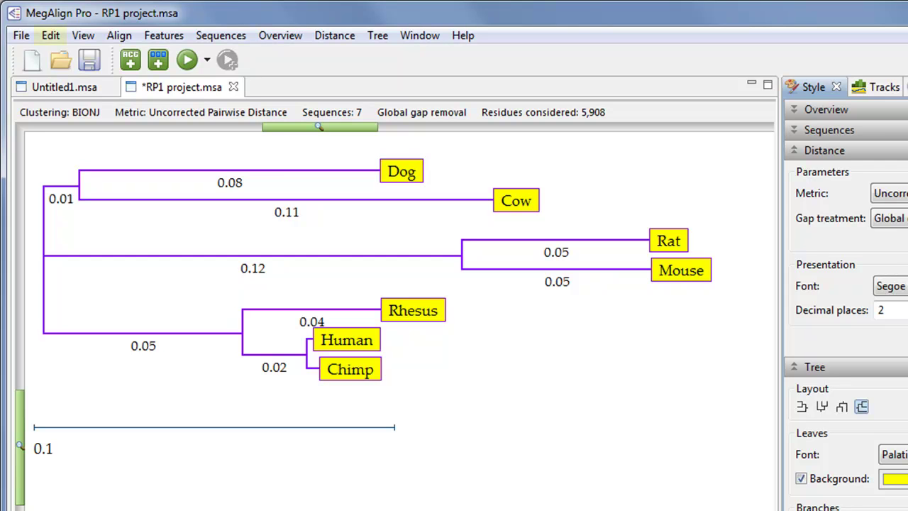
click(55, 40)
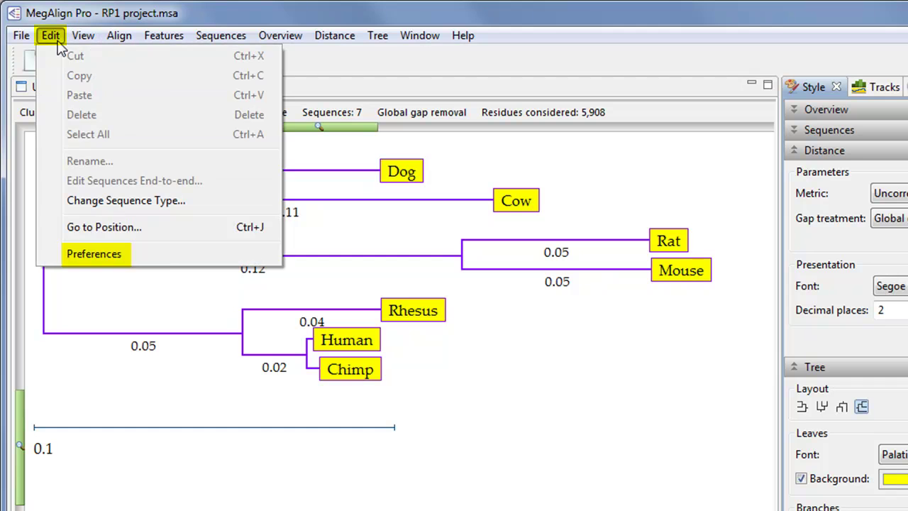
click(93, 254)
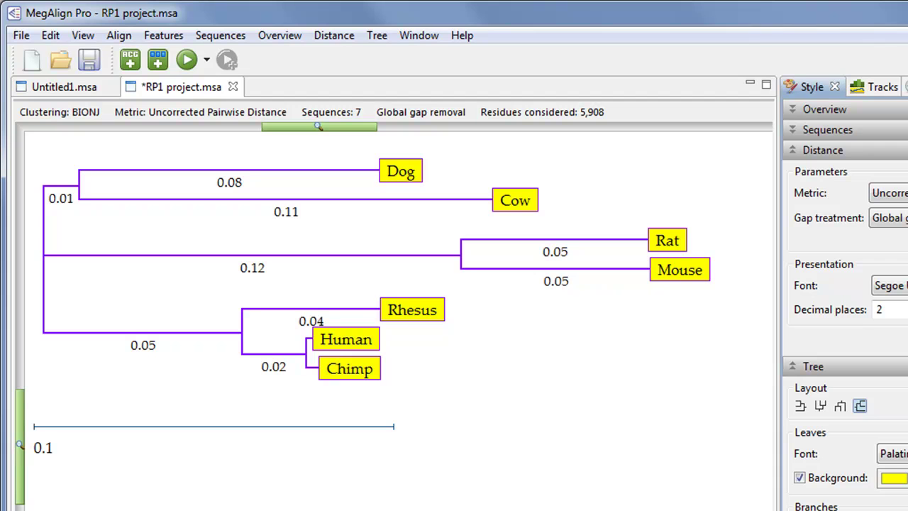
Begin the File > Export Data > Tree export and view the Newick and Nexus formats.
click(22, 37)
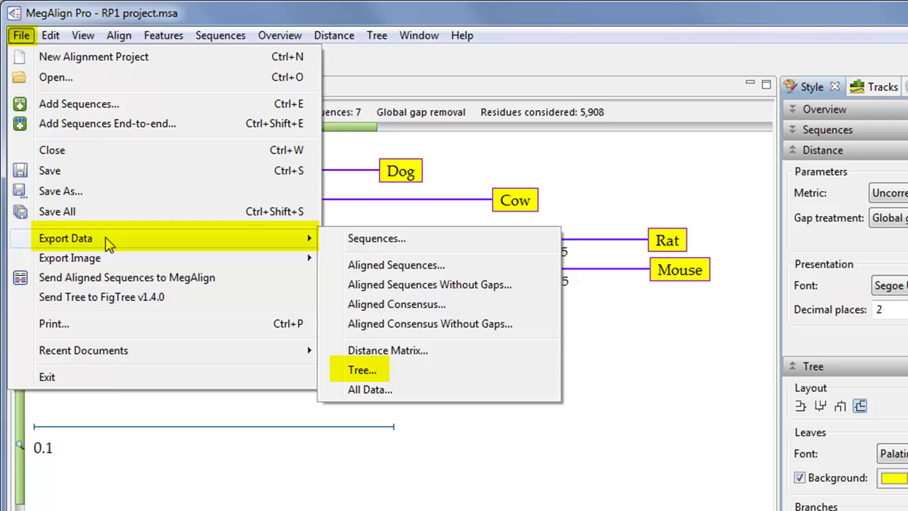
click(417, 372)
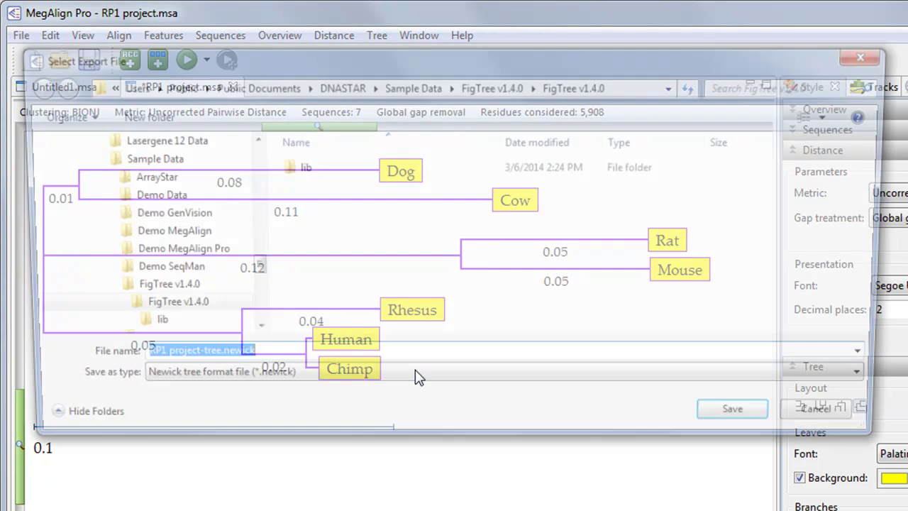
click(882, 386)
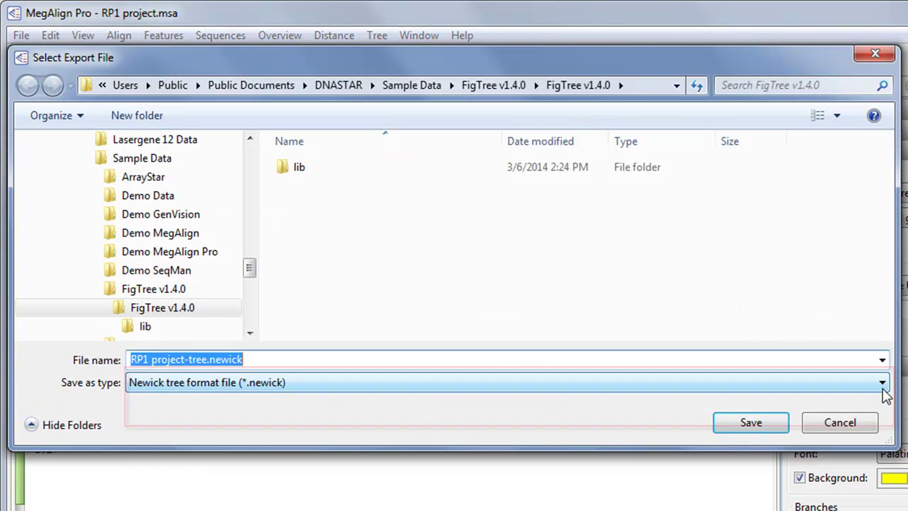